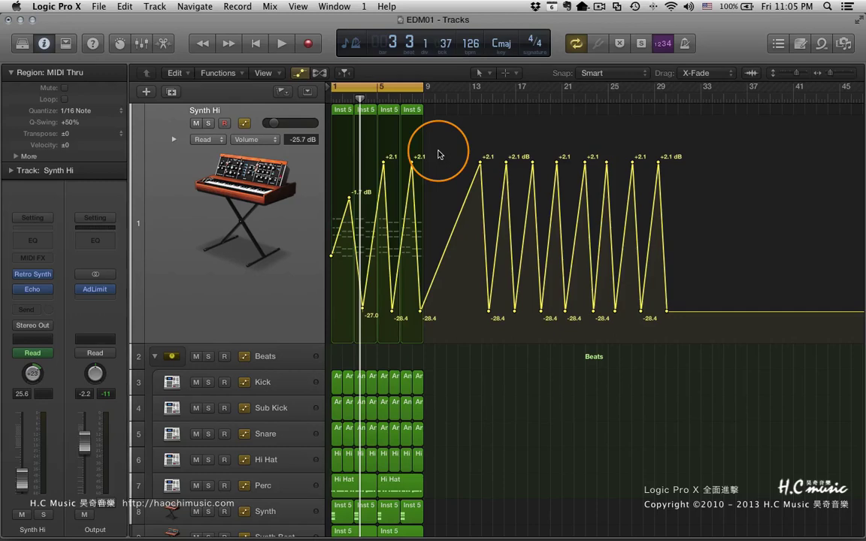
key(t)
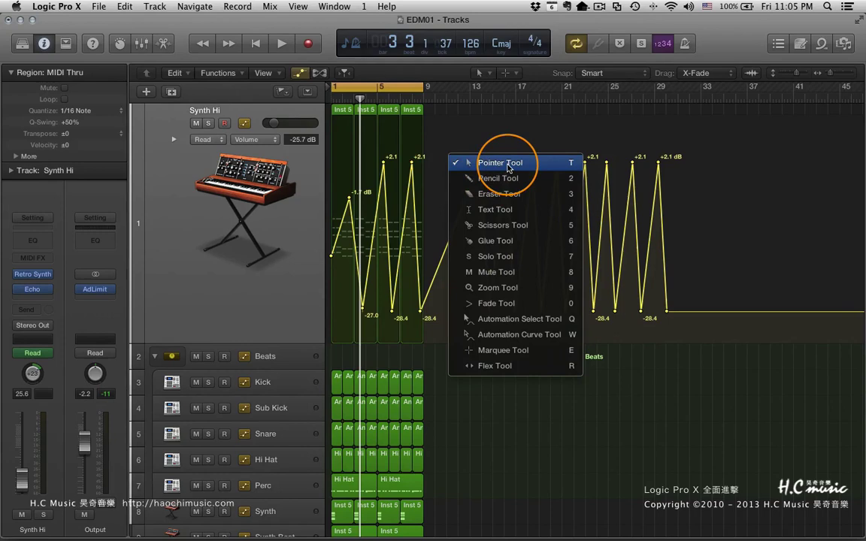
click(505, 322)
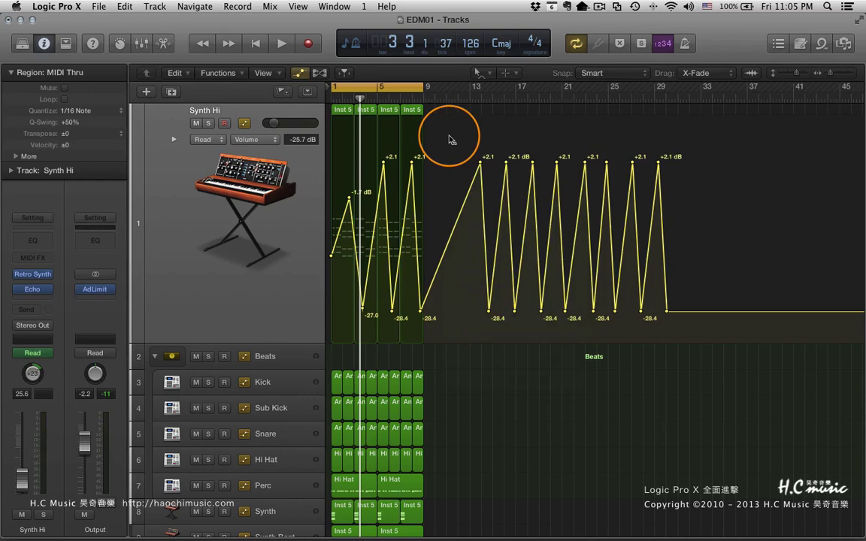
key(t)
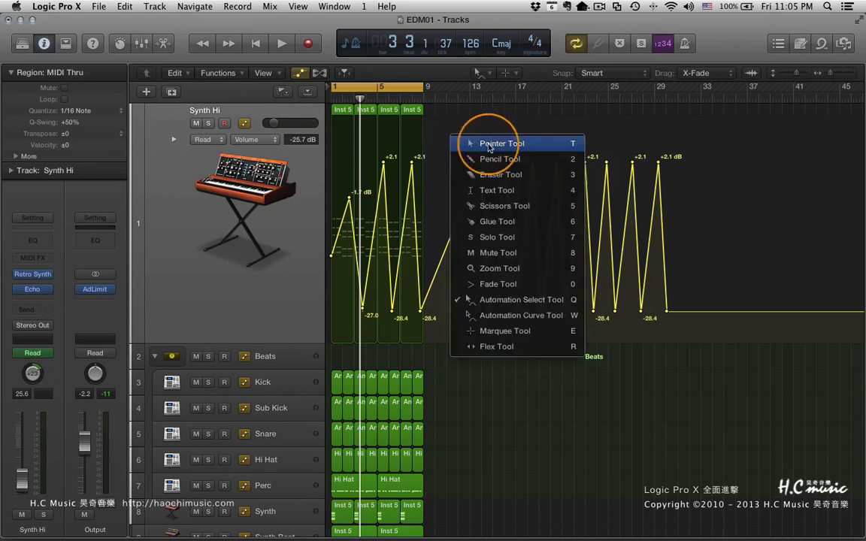
key(t)
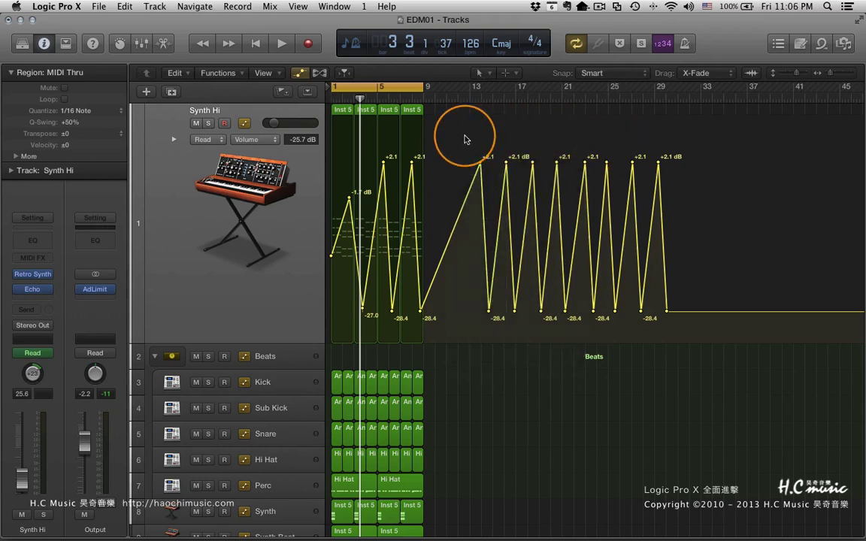
- With the Automation Select Tool, sweep over ranges of Synth Hi volume automation points after bar 9, then clear the selection
key(t)
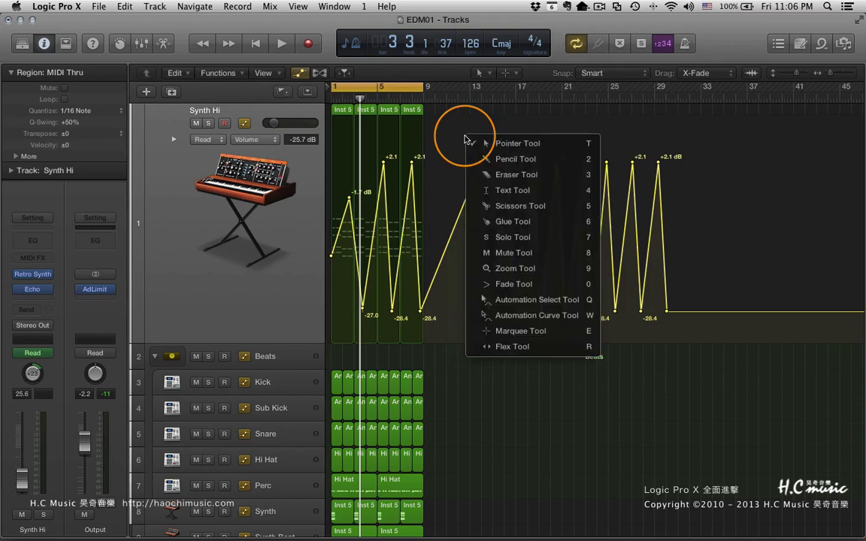
click(553, 302)
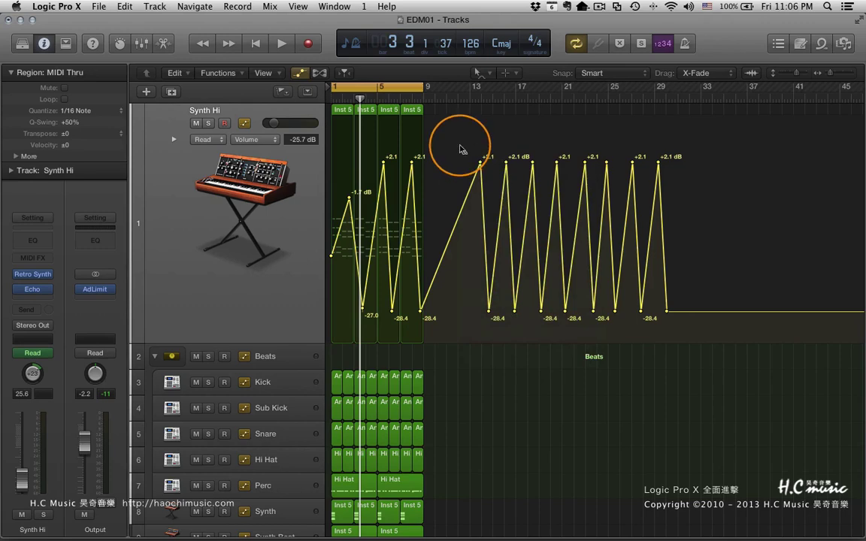
drag(462, 149, 457, 174)
click(798, 262)
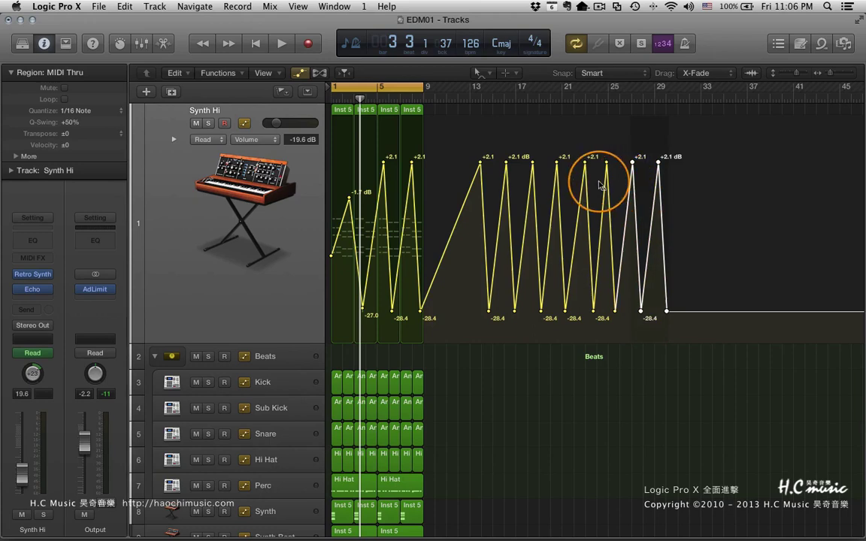
mouse_move(600, 184)
mouse_down()
mouse_move(460, 180)
mouse_move(442, 170)
mouse_up()
click(446, 170)
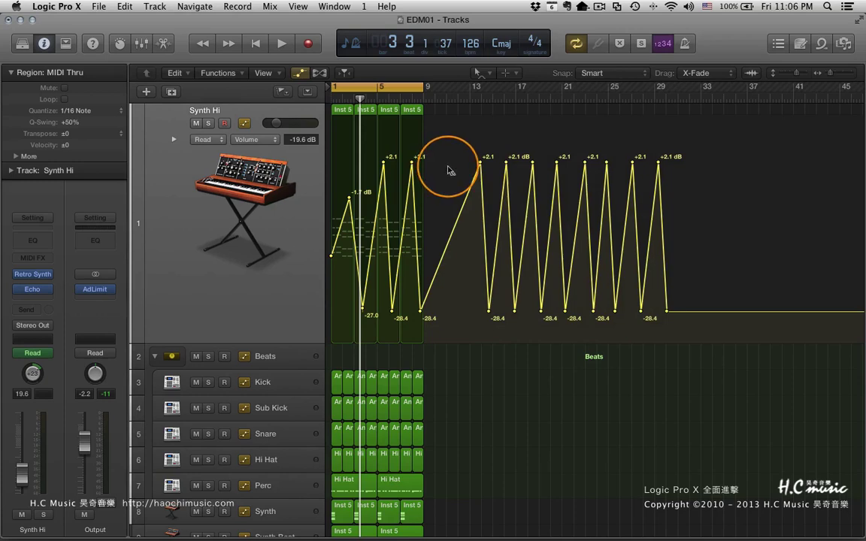
- Select the Synth Hi volume automation points on both sides of bar 3
key(super+Right)
key(super+Right)
key(super+Right)
key(super+Right)
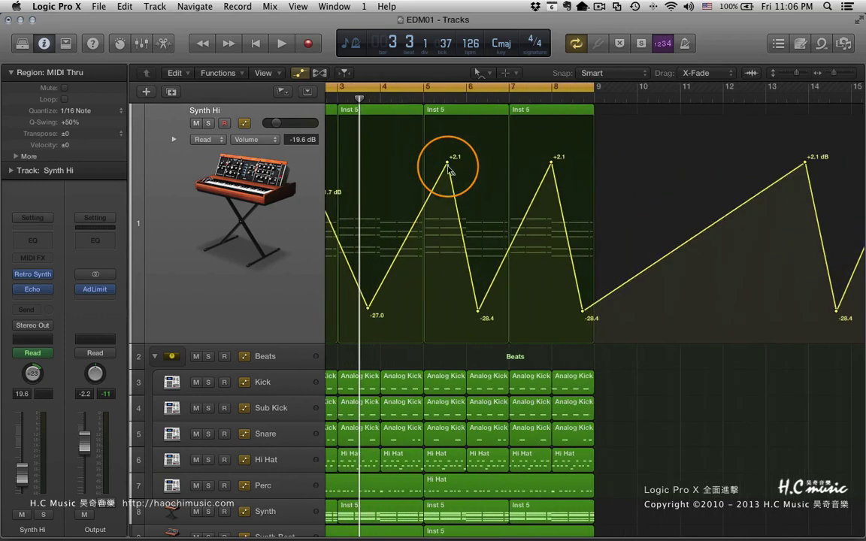
scroll(416, 175, left, 3)
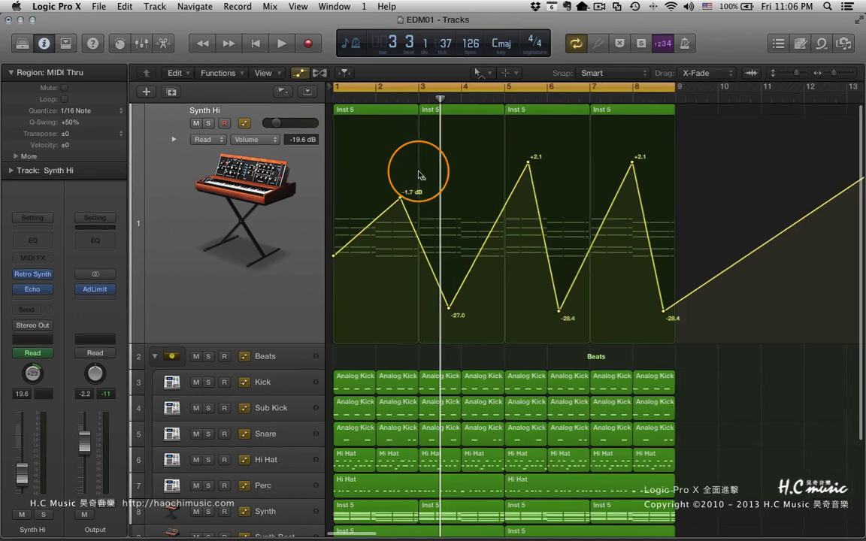
click(422, 252)
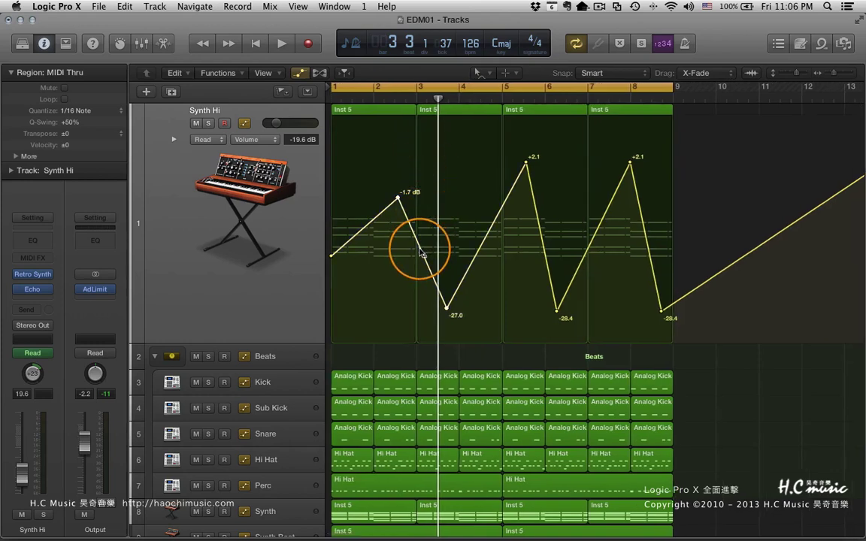
- Change to the Pointer Tool and back to the Automation Select Tool, then select the low automation point in the second Synth Hi region
right_click(469, 203)
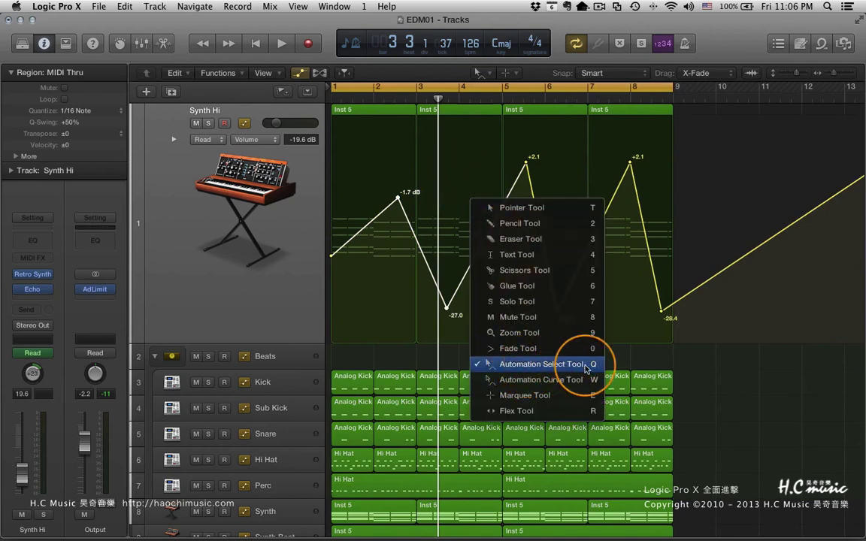
click(686, 245)
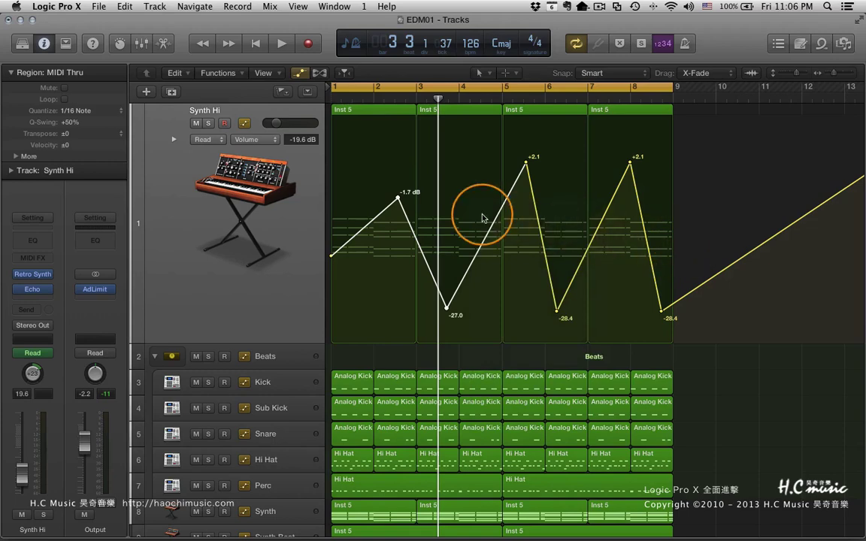
right_click(383, 233)
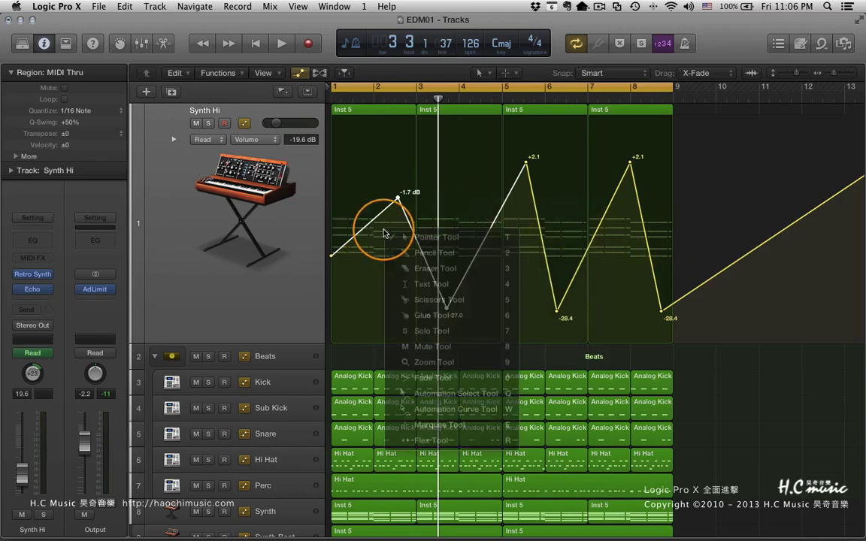
click(385, 236)
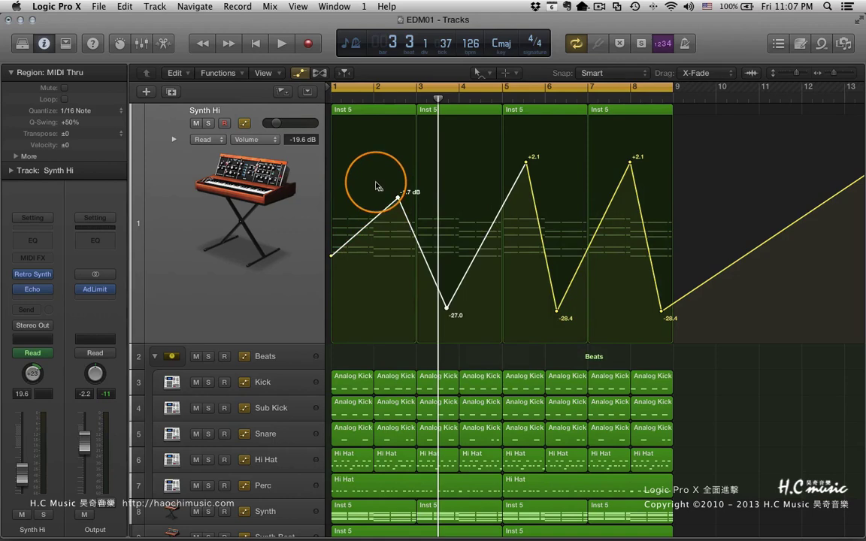
click(374, 222)
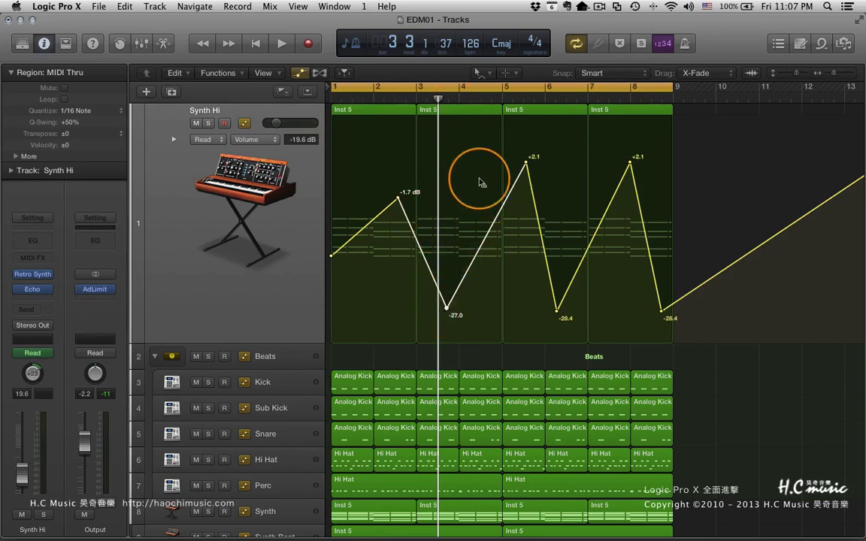
- Switch to the Pointer Tool, select the third Synth Hi region and clear the selection
key(t)
key(t)
click(551, 113)
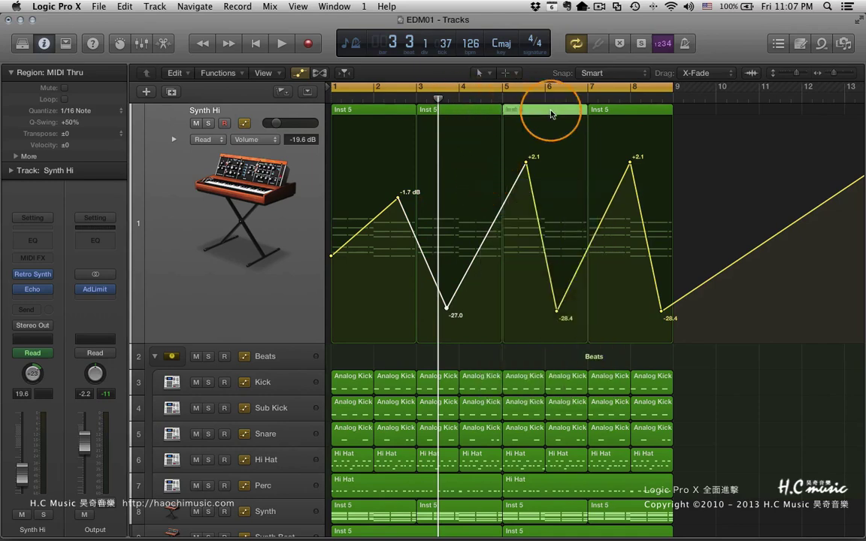
click(703, 140)
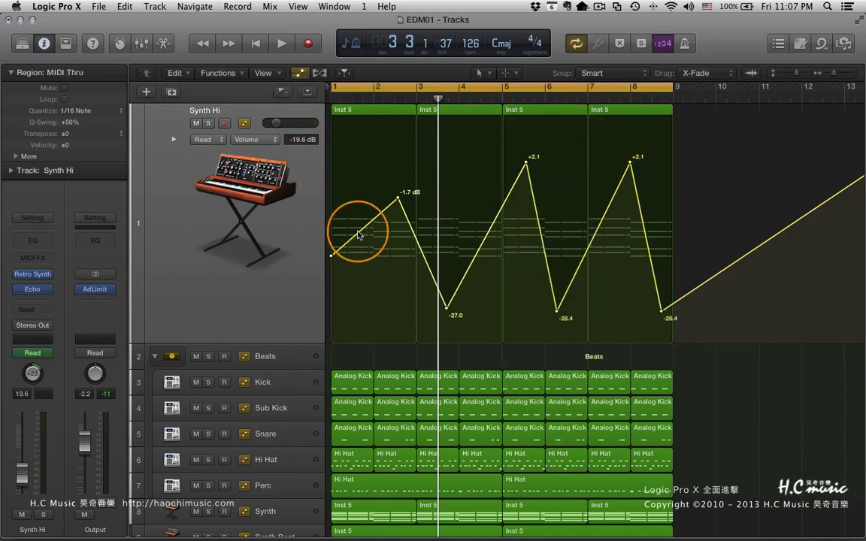
- Draw a freehand wavy volume curve across the four Synth Hi regions with the Pencil Tool and return to the Pointer Tool
key(t)
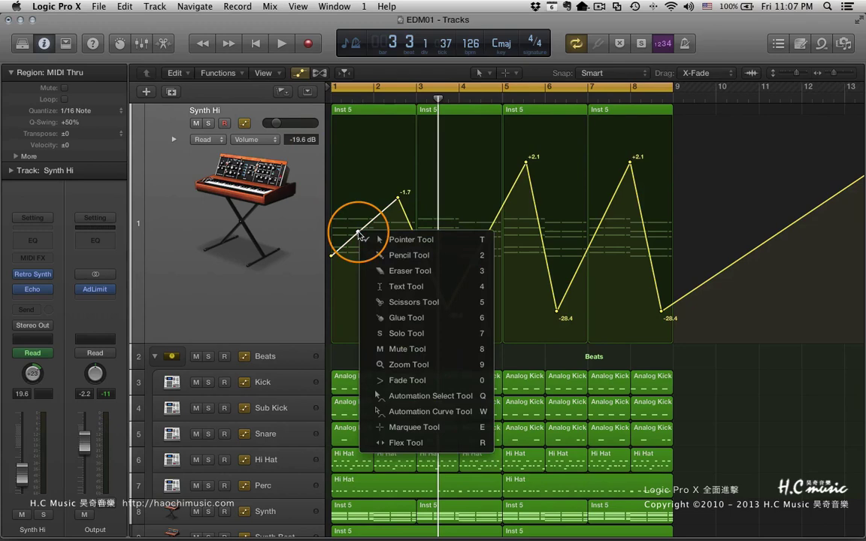
key(2)
mouse_move(358, 235)
mouse_down()
mouse_move(386, 270)
mouse_move(517, 177)
mouse_move(593, 280)
mouse_move(651, 210)
mouse_move(667, 204)
mouse_move(672, 290)
mouse_move(680, 286)
mouse_up()
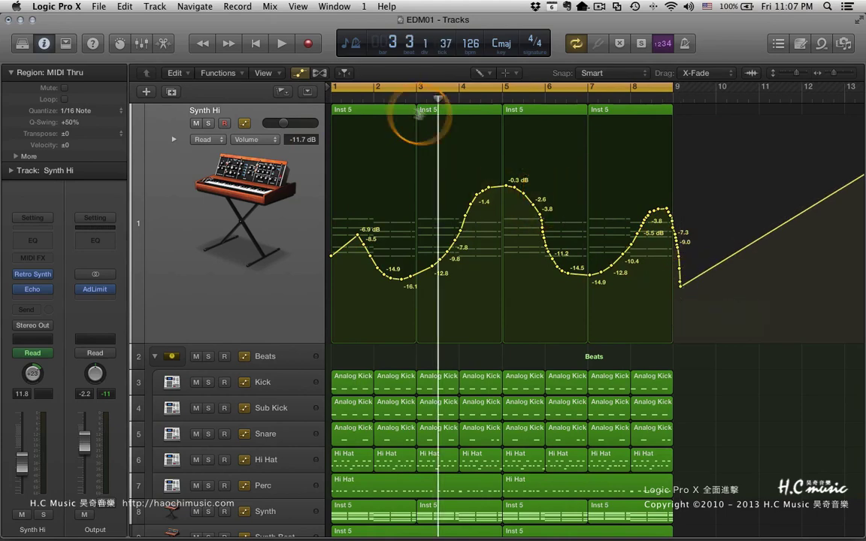
key(Escape)
key(Escape)
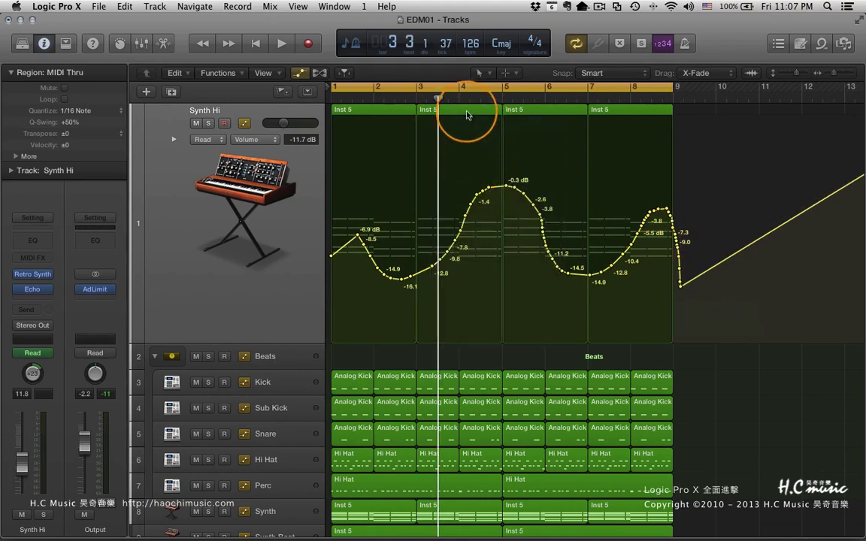
- Switch to the Automation Select Tool, select all volume automation within the fourth Synth Hi region, then deselect it
click(471, 112)
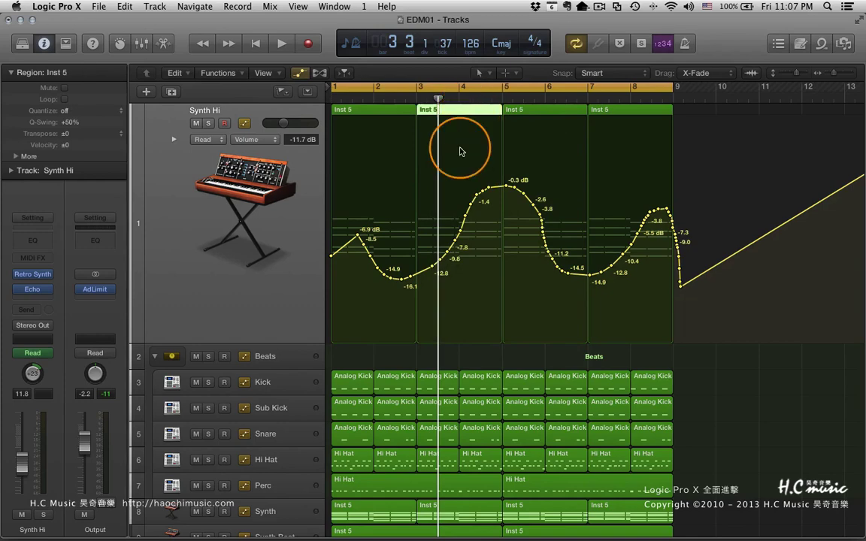
key(t)
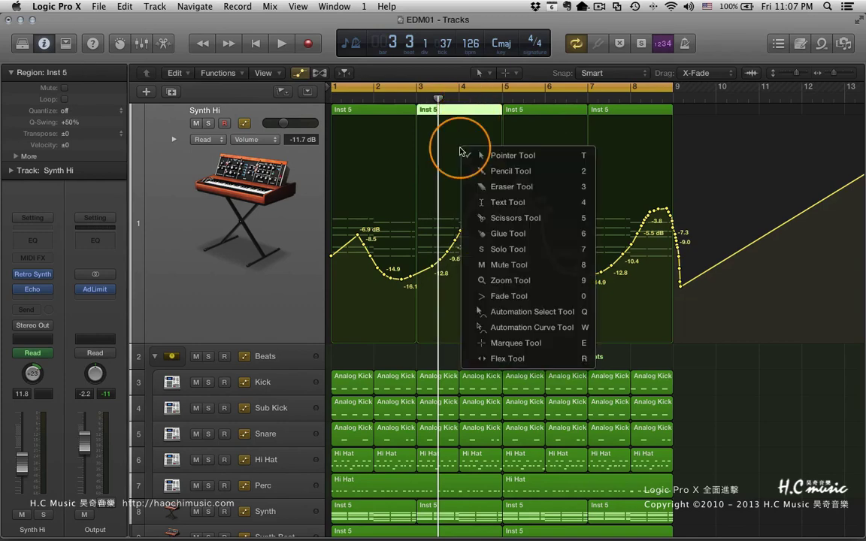
click(510, 314)
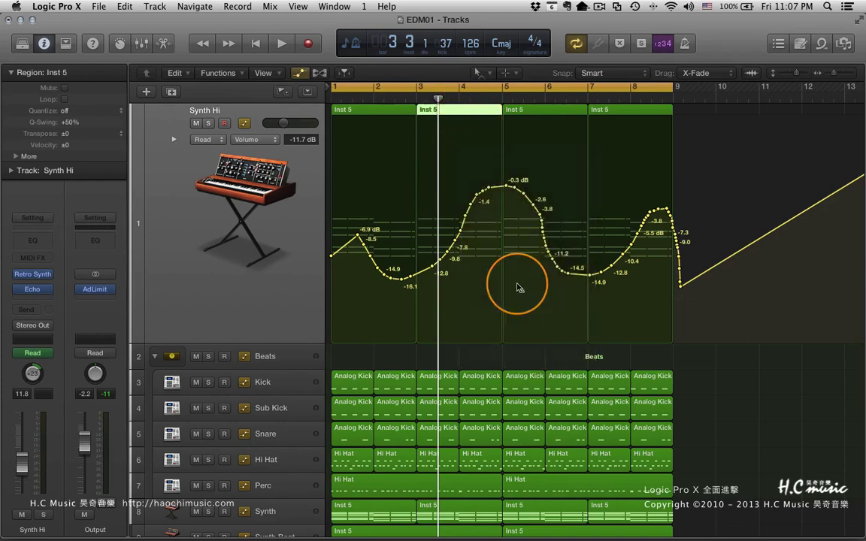
click(622, 114)
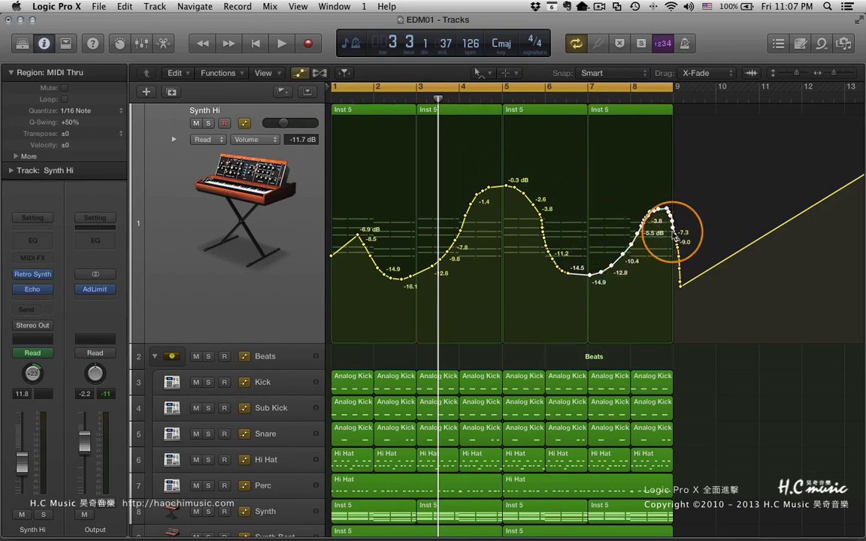
mouse_move(673, 229)
mouse_down()
mouse_move(662, 233)
mouse_move(772, 226)
mouse_move(672, 227)
mouse_up()
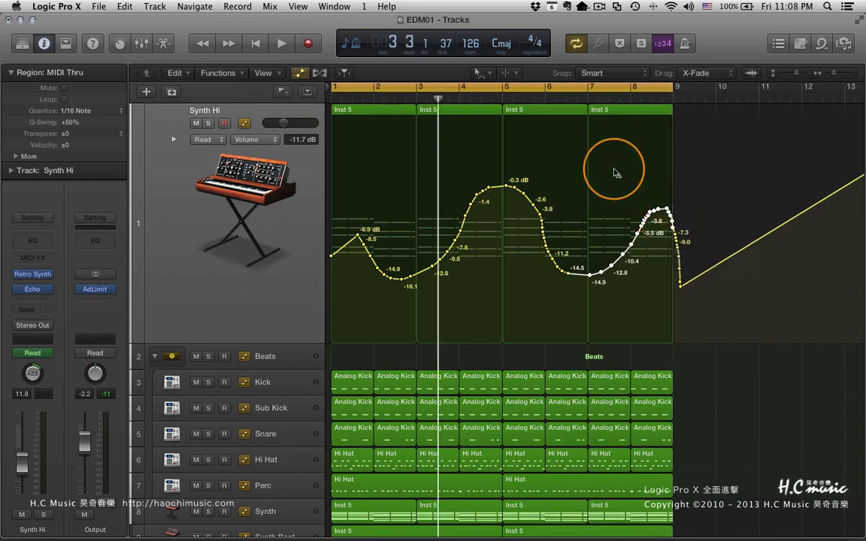
click(706, 168)
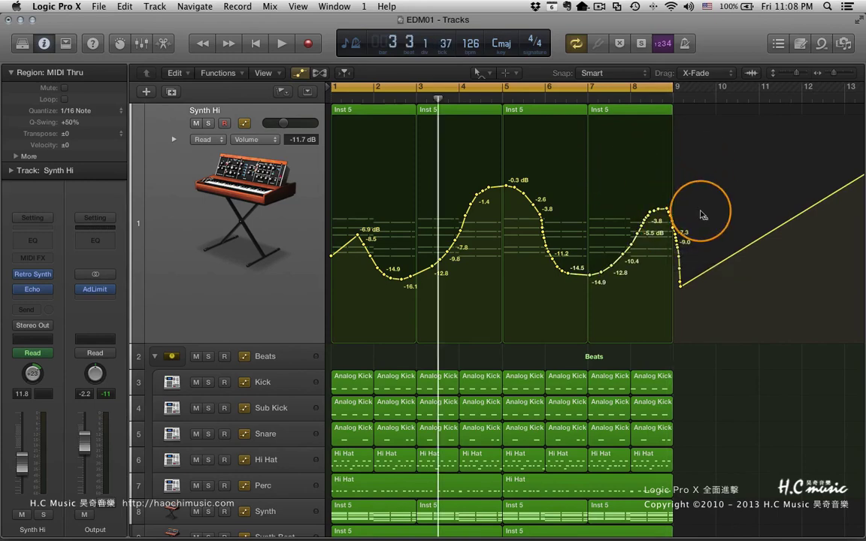
- Select every second volume peak after bar 13 on Synth Hi, lower them together to -11.4 dB, and return to the Pointer Tool
key(super+Left)
key(super+Left)
key(super+Left)
key(super+Left)
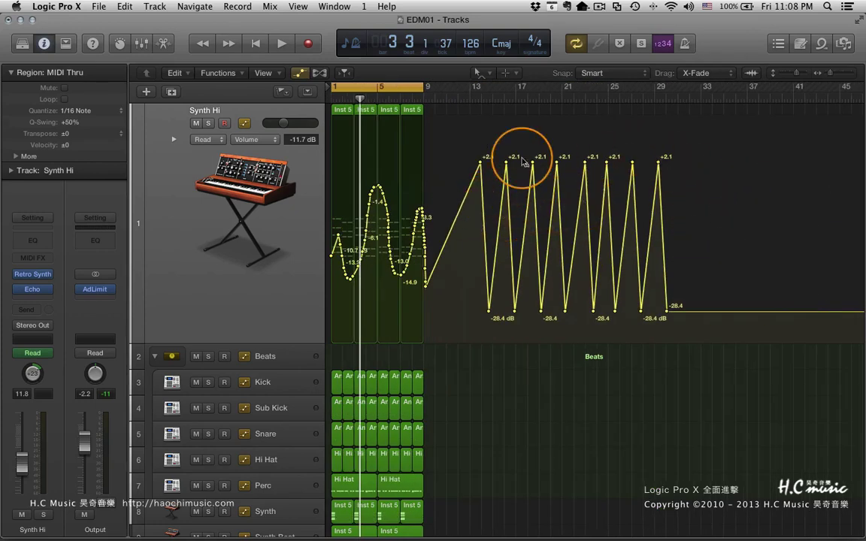
drag(496, 132, 515, 222)
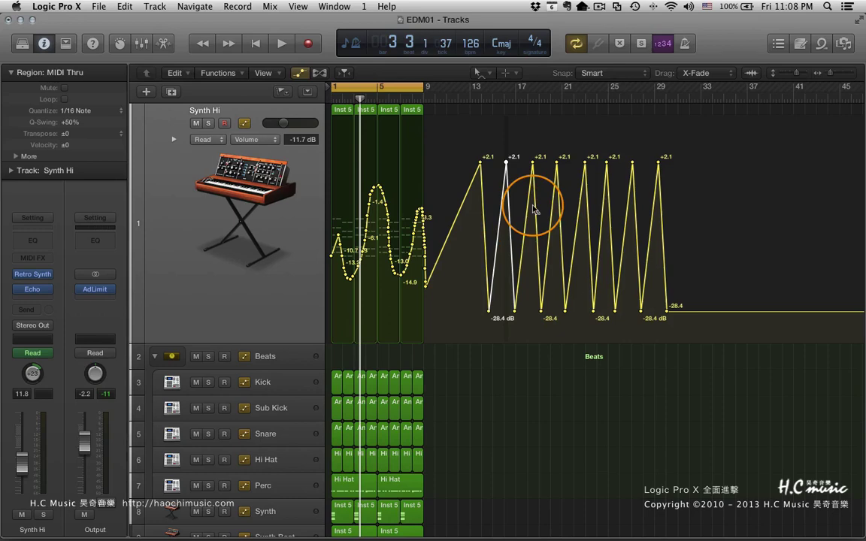
drag(546, 148, 564, 192)
drag(597, 149, 617, 186)
drag(653, 150, 686, 197)
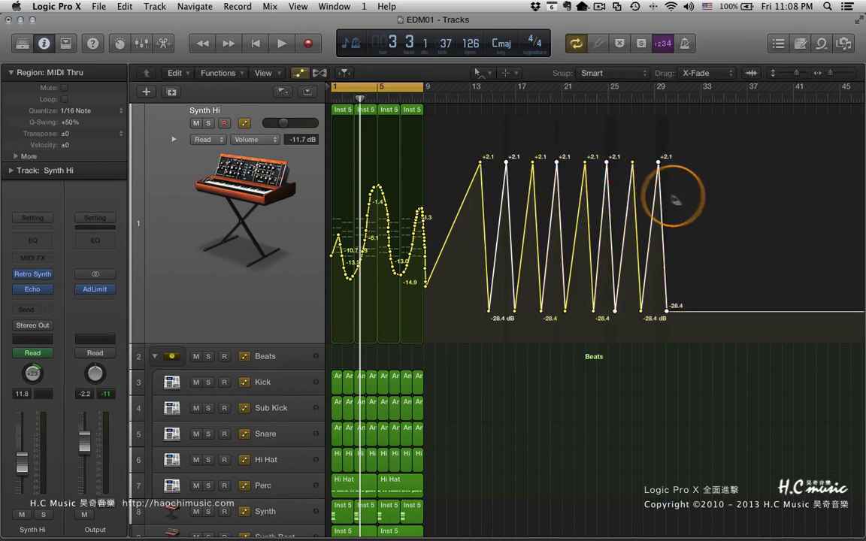
drag(557, 161, 557, 242)
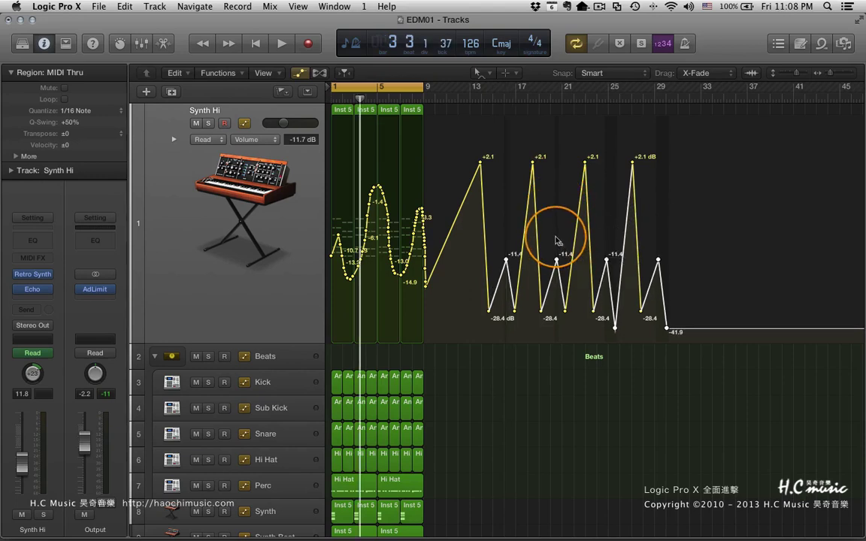
click(568, 206)
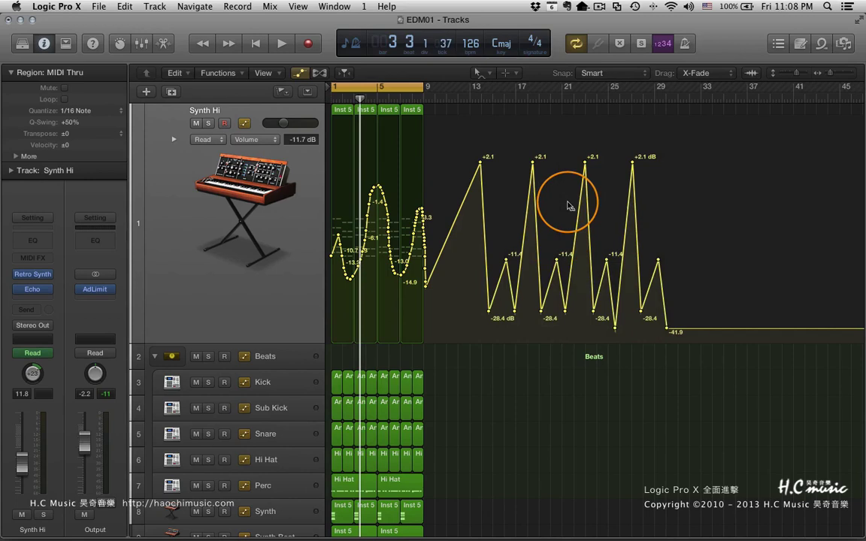
key(t)
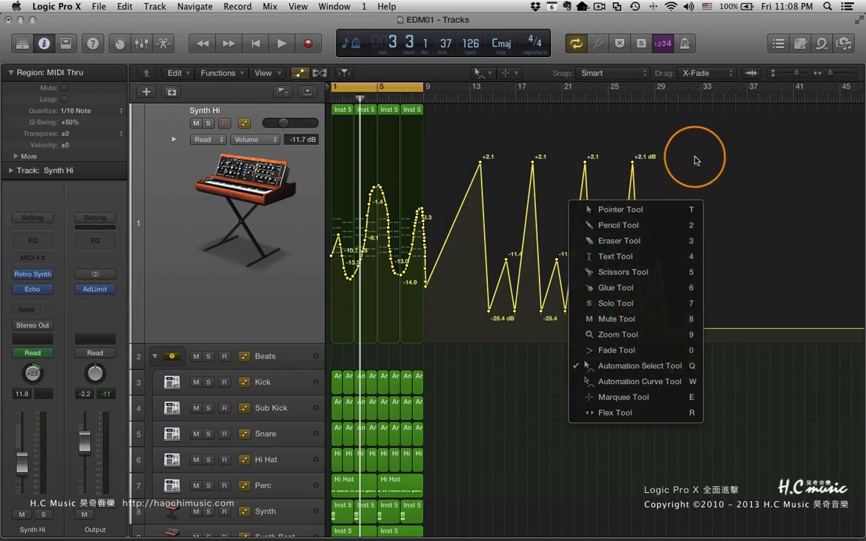
key(t)
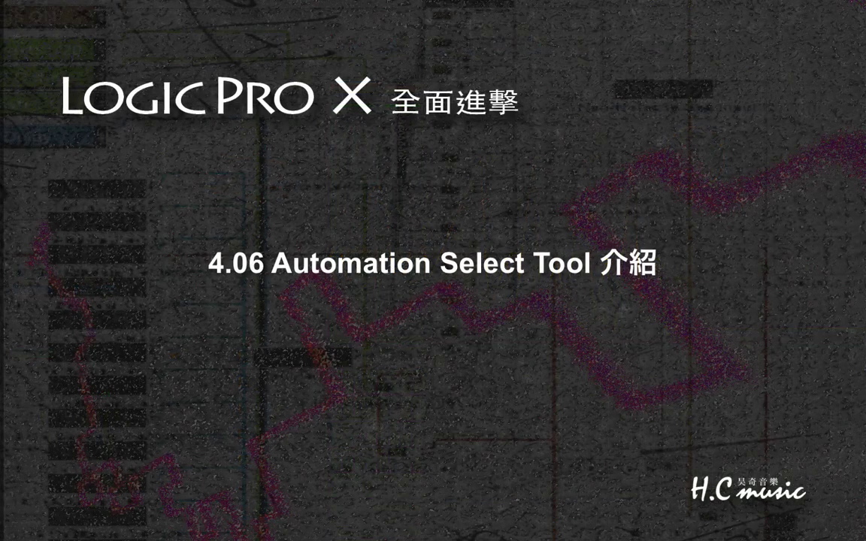